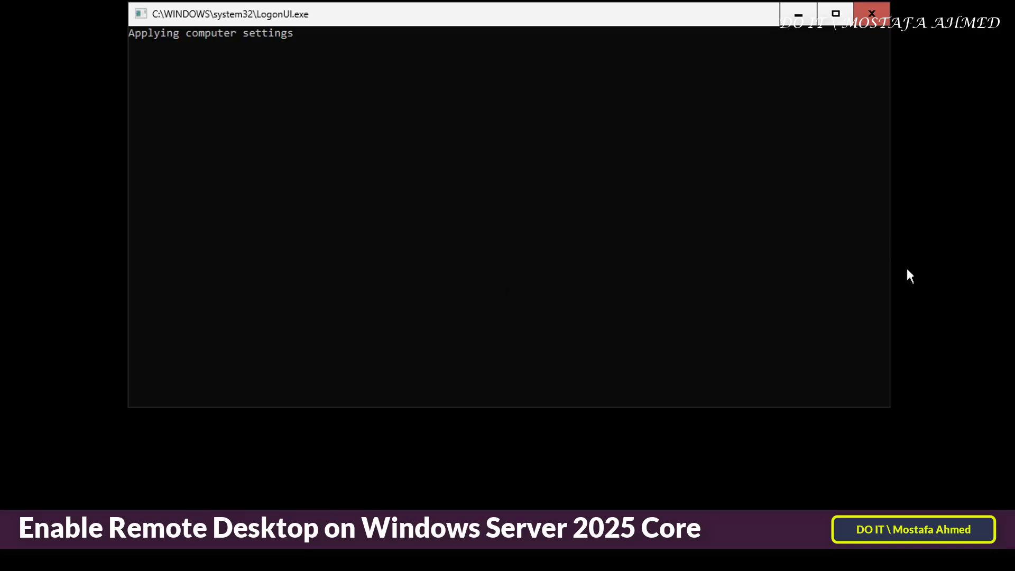
- Move the logon console window lower while the startup messages finish
drag(632, 25, 635, 86)
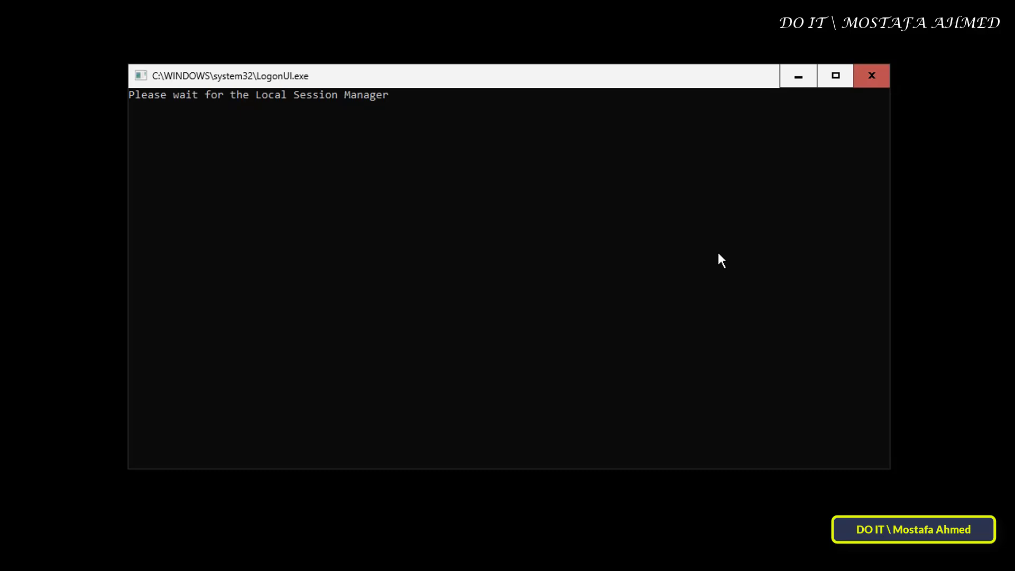
- Press Ctrl+Alt+Del and sign in as Administrator with the account password
key(ctrl+alt+Delete)
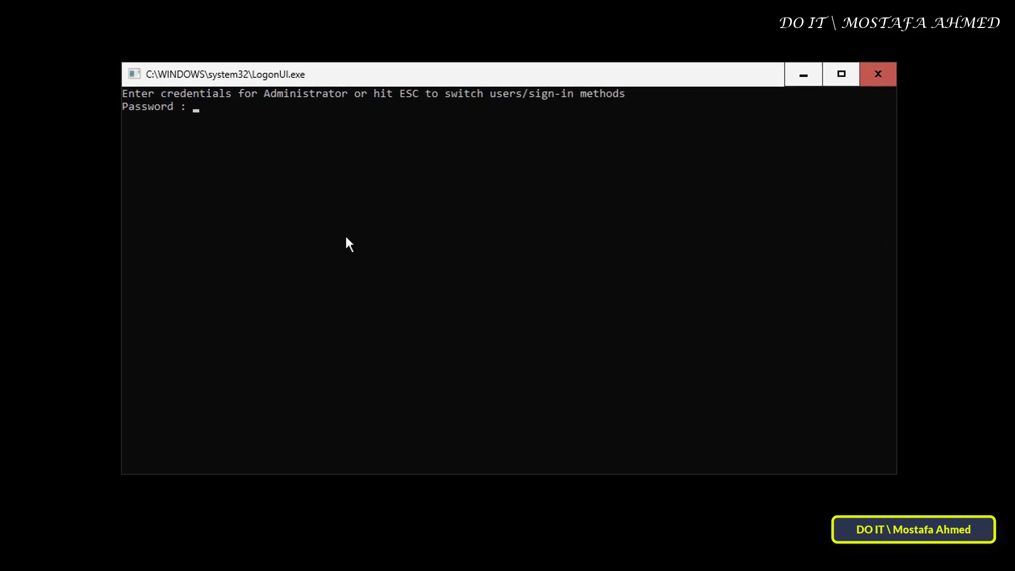
click(345, 237)
text(**)
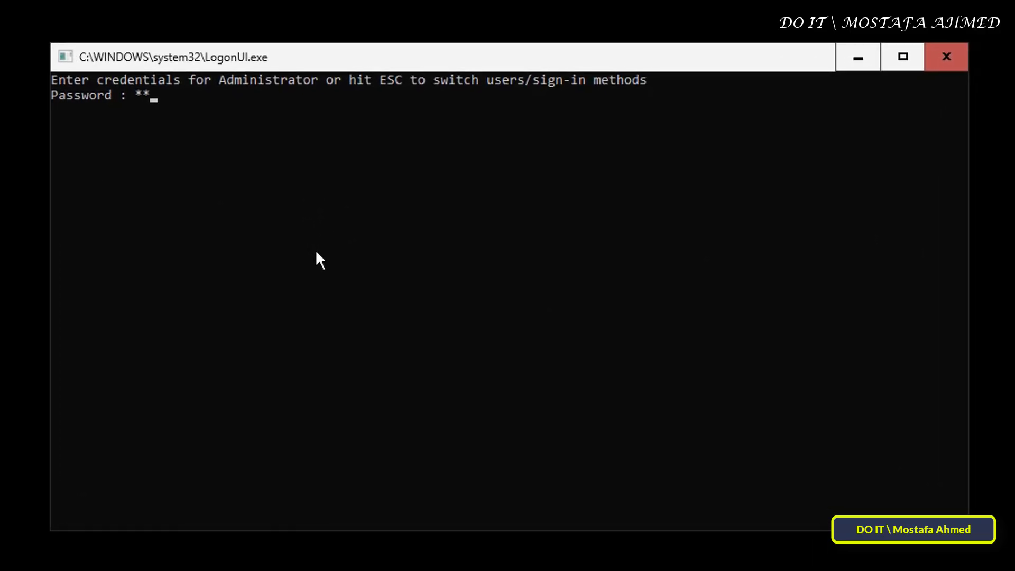
text(*******************)
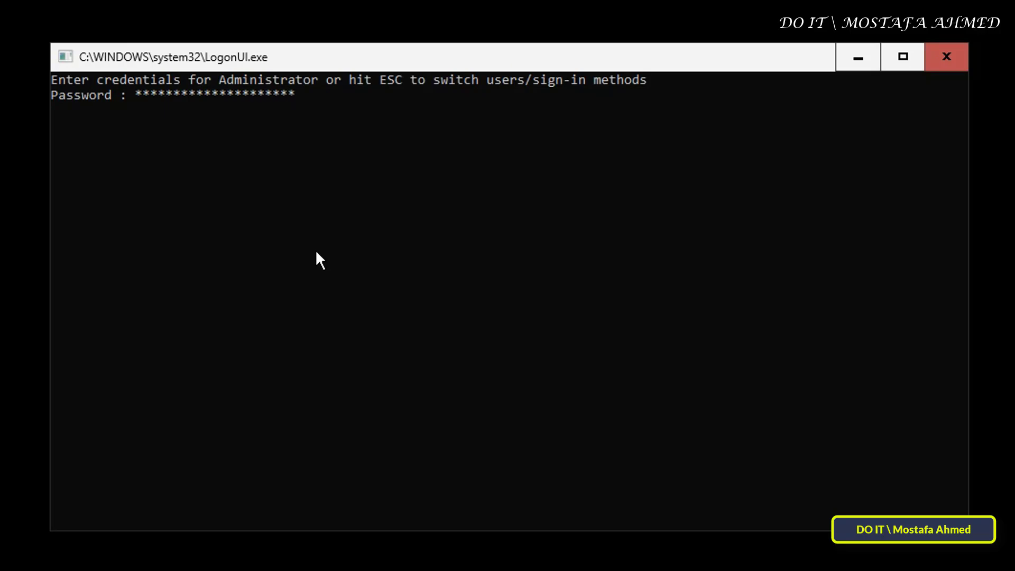
key(Return)
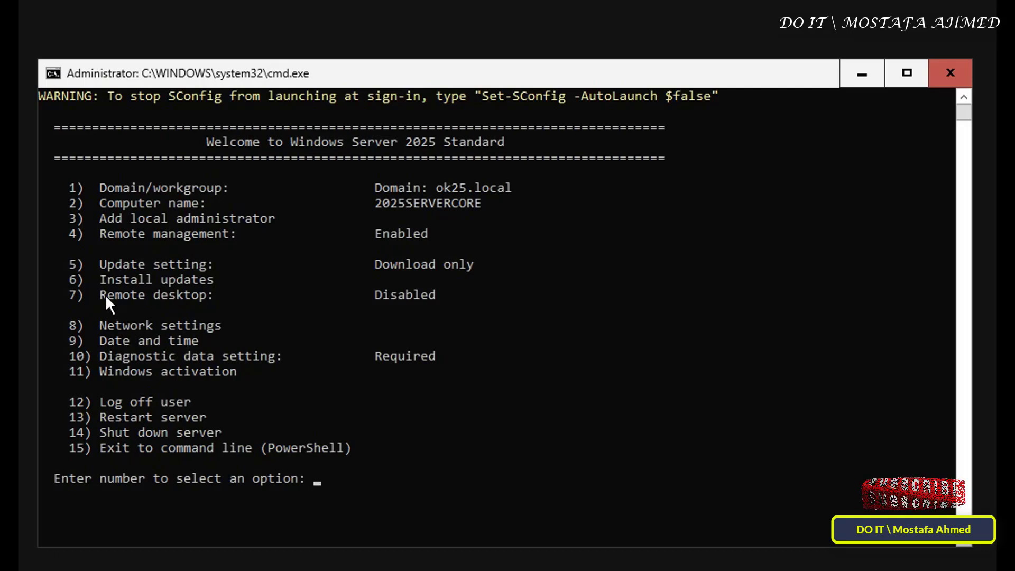
- Choose SConfig option 7, answer 'e' to enable, then pick 1 for NLA-only clients
drag(102, 294, 451, 296)
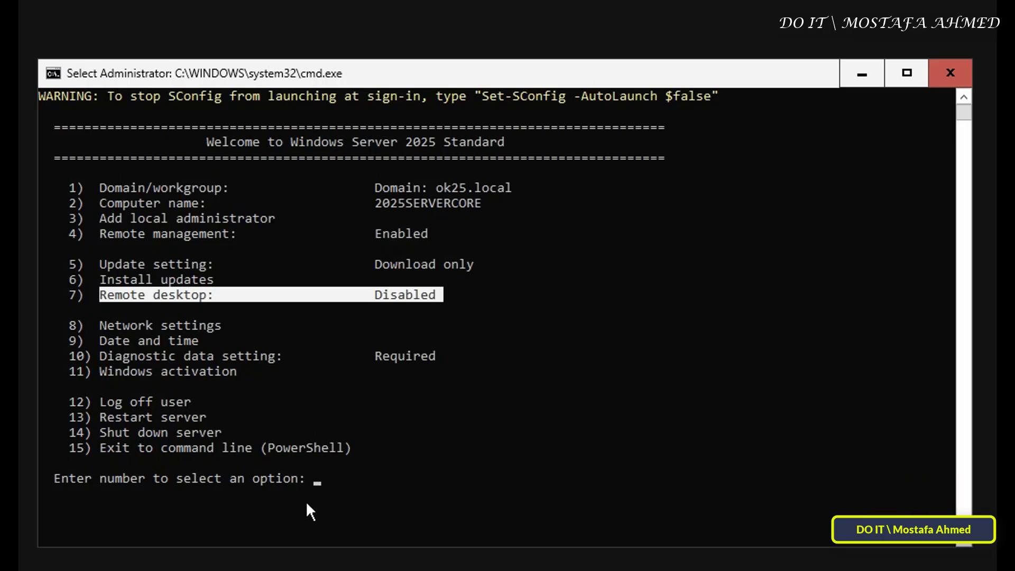
text(7)
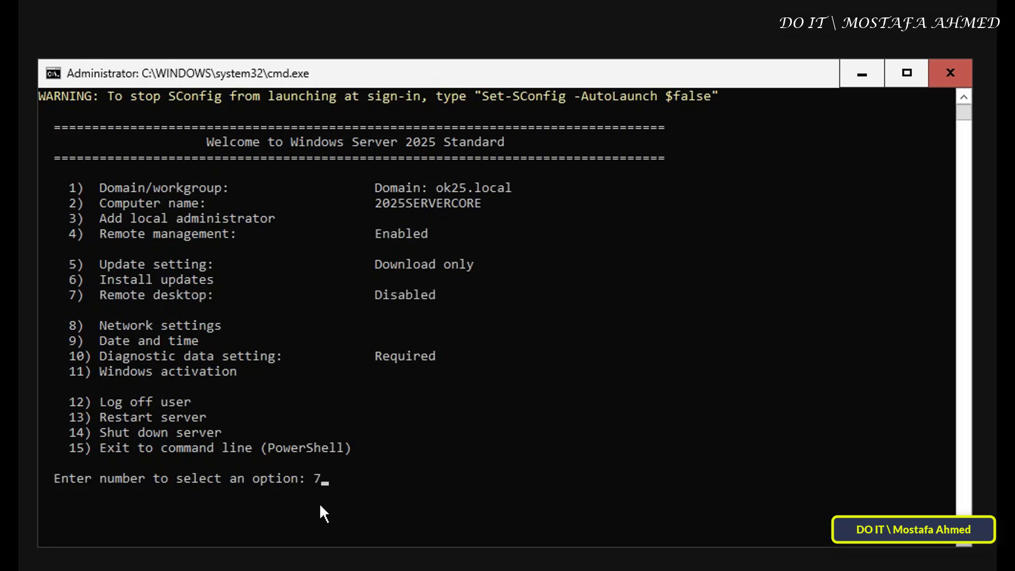
key(Return)
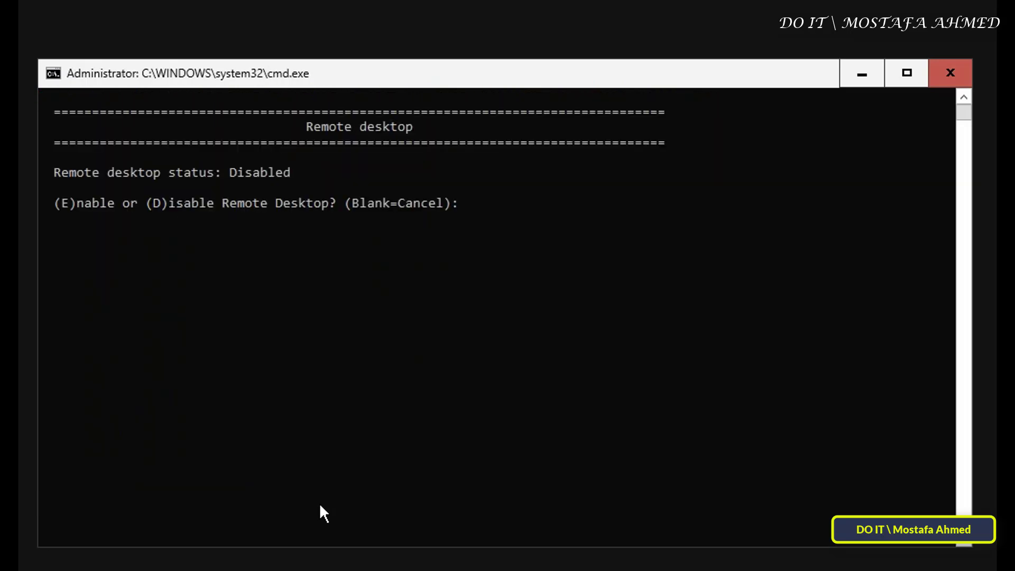
drag(56, 209, 117, 209)
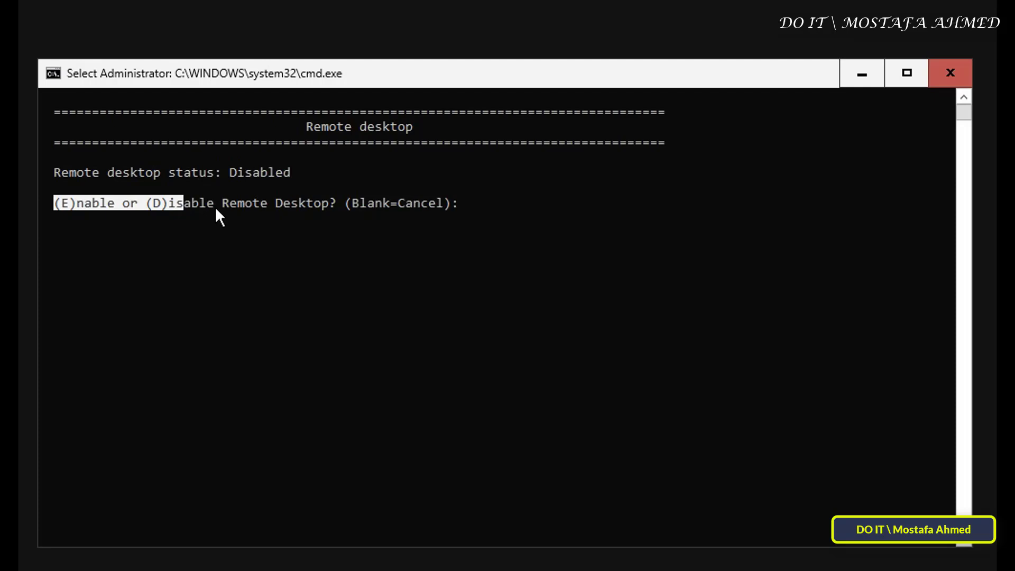
drag(215, 208, 337, 209)
click(499, 221)
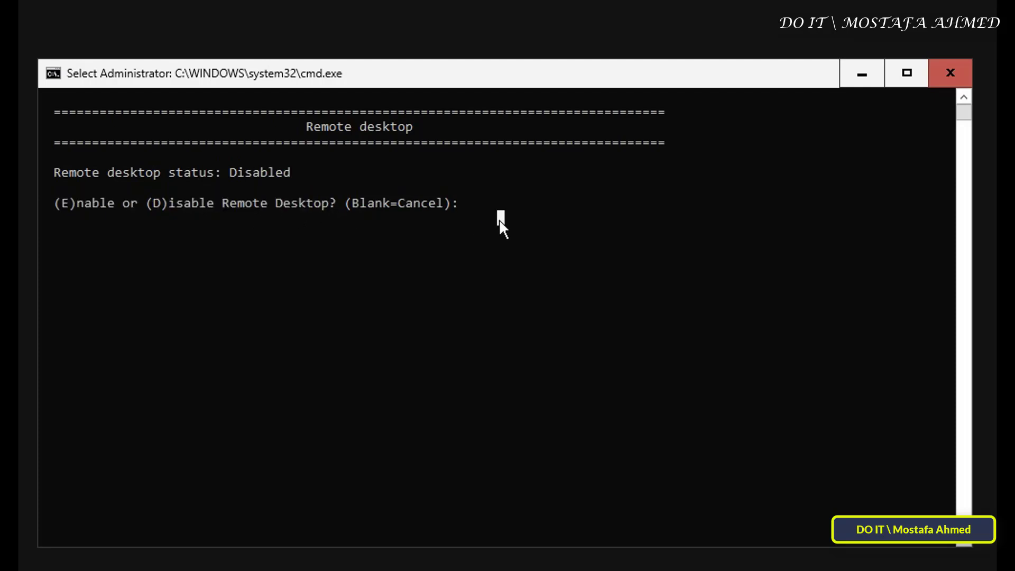
text(e)
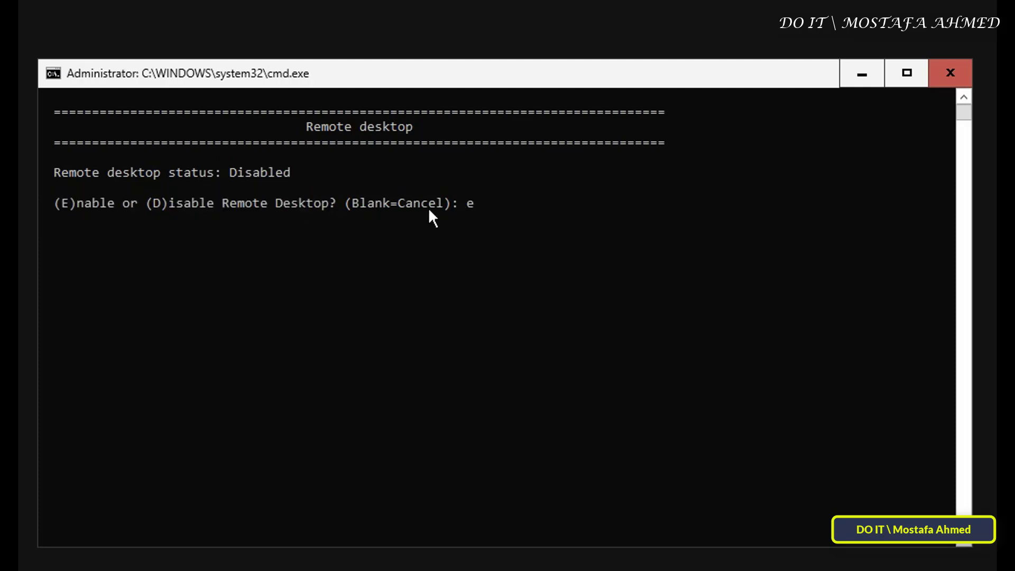
key(Return)
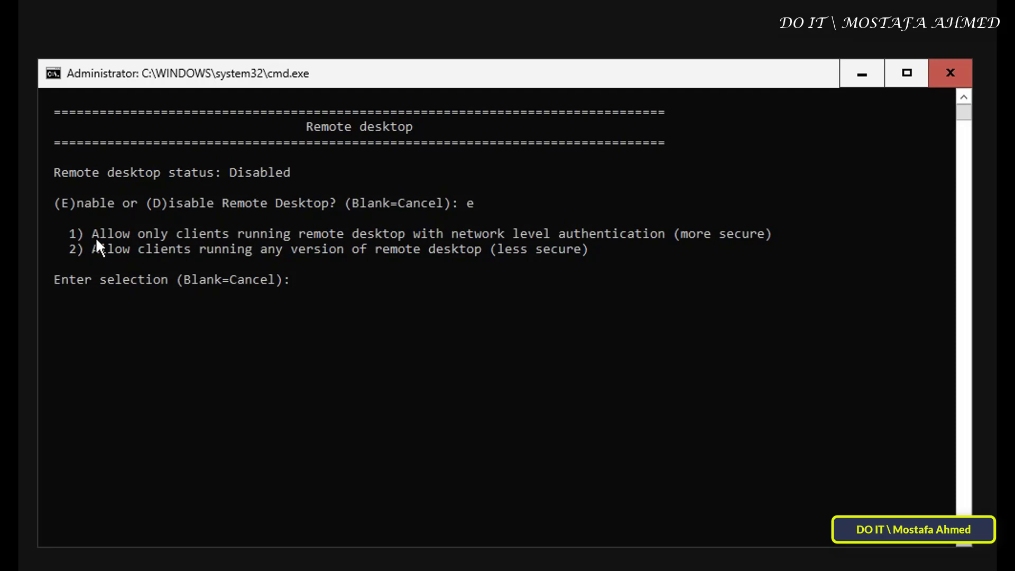
text(1)
key(Return)
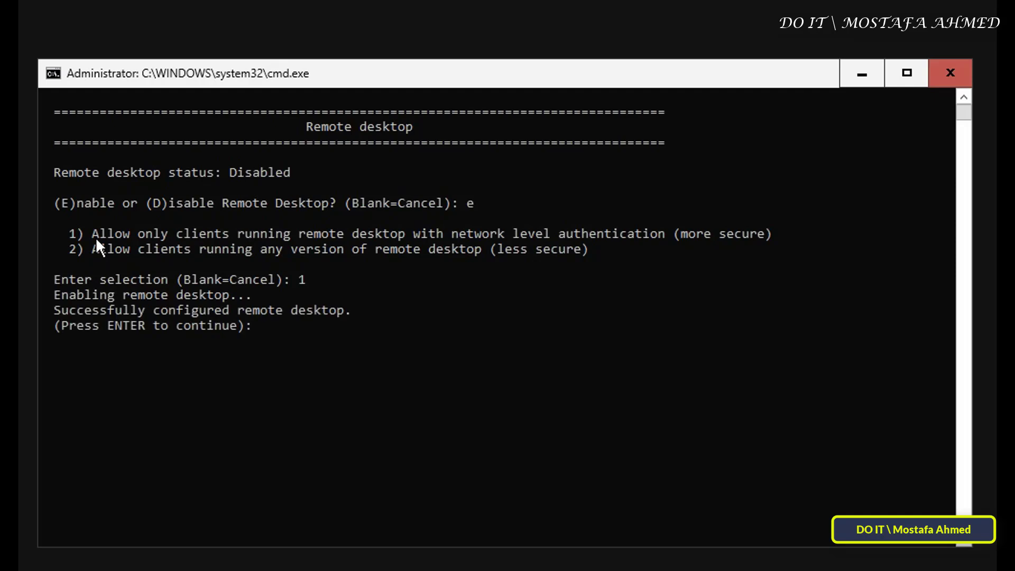
- Continue back to the SConfig main menu and enter option 15
key(Return)
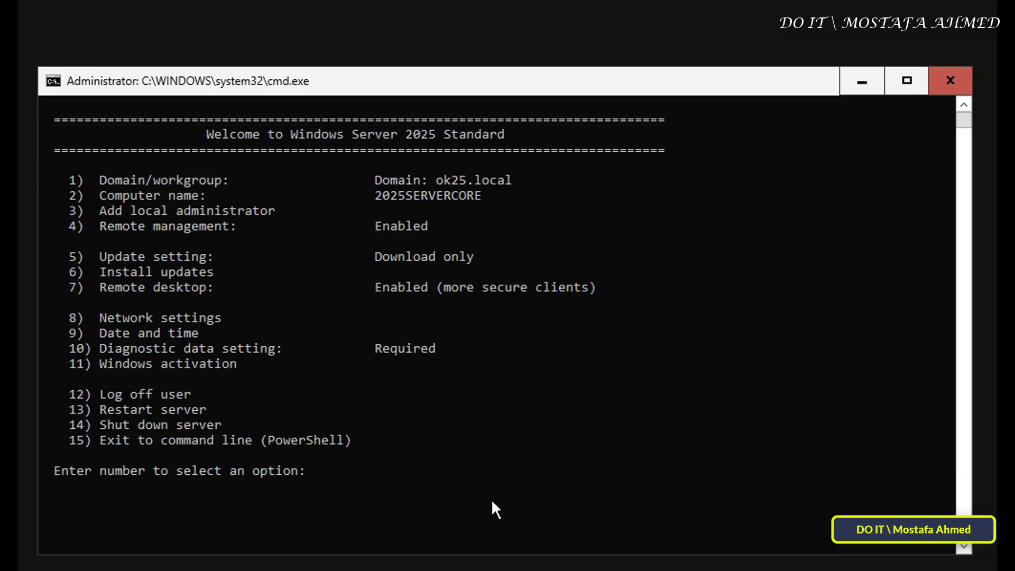
text(15)
- Exit to PowerShell and enable the 'remote desktop' firewall rule group with netsh advfirewall
key(Return)
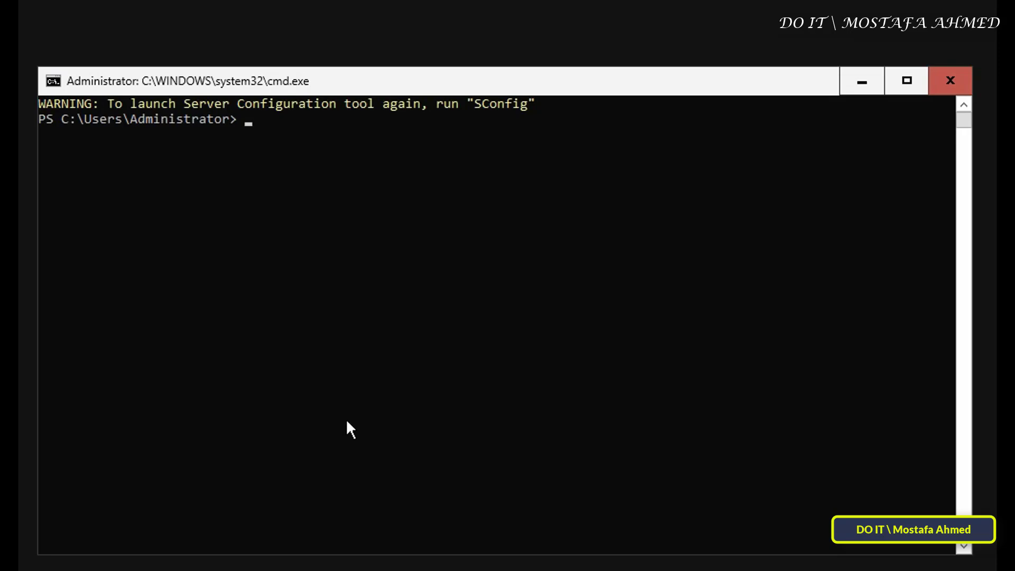
text(ne)
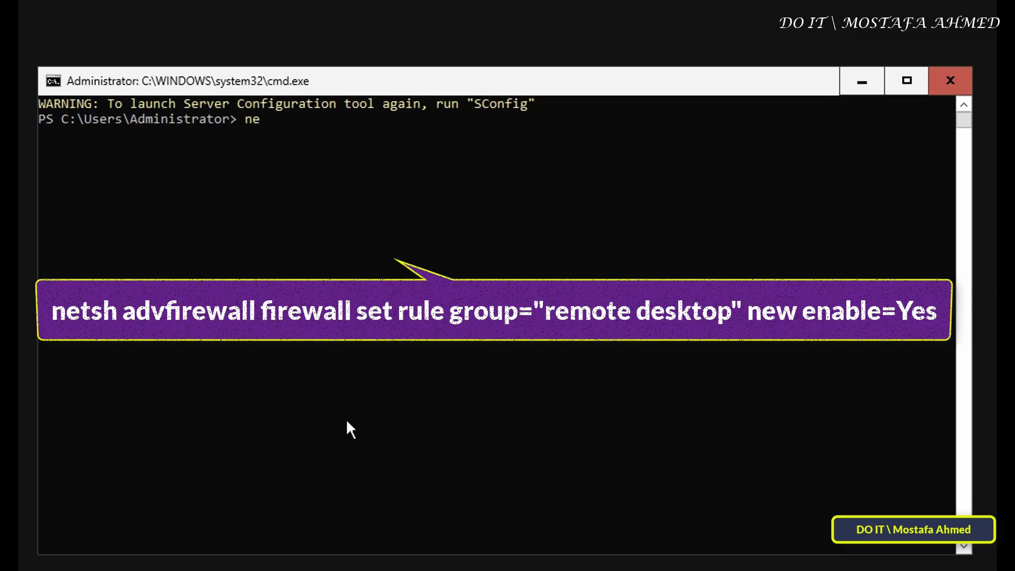
text(tsh advfirewall fire)
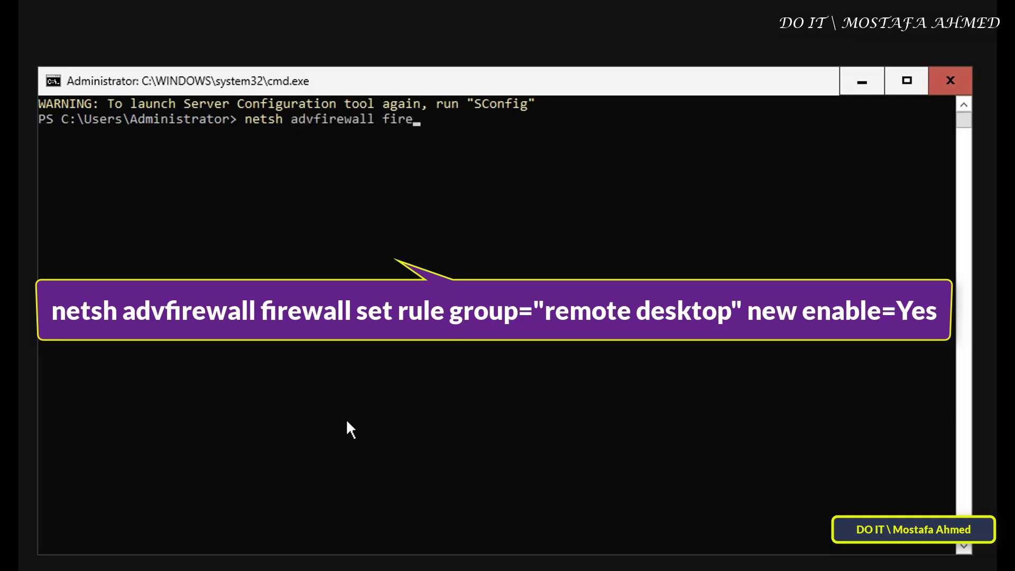
text(wall set rule group)
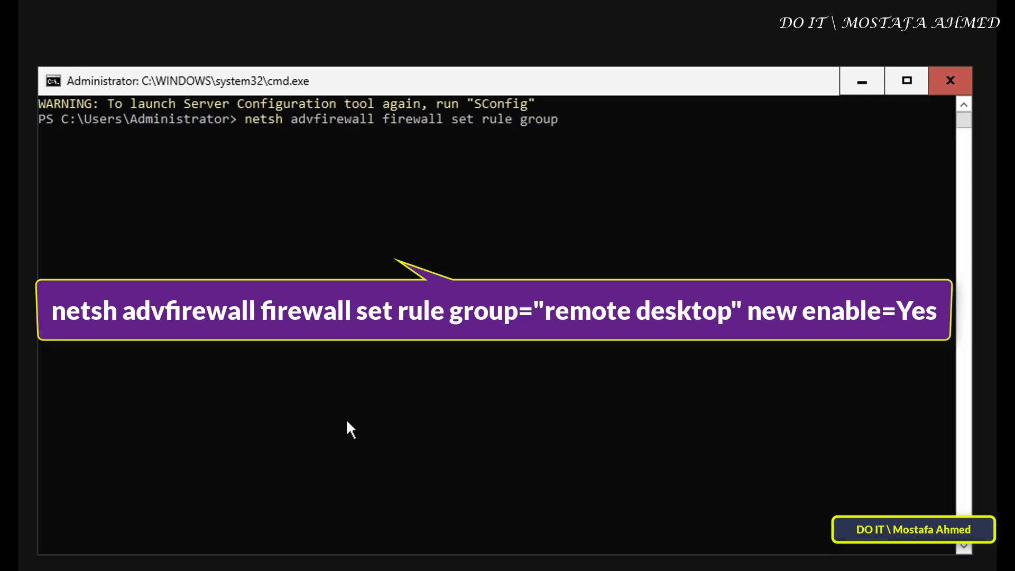
text(="remote desktop")
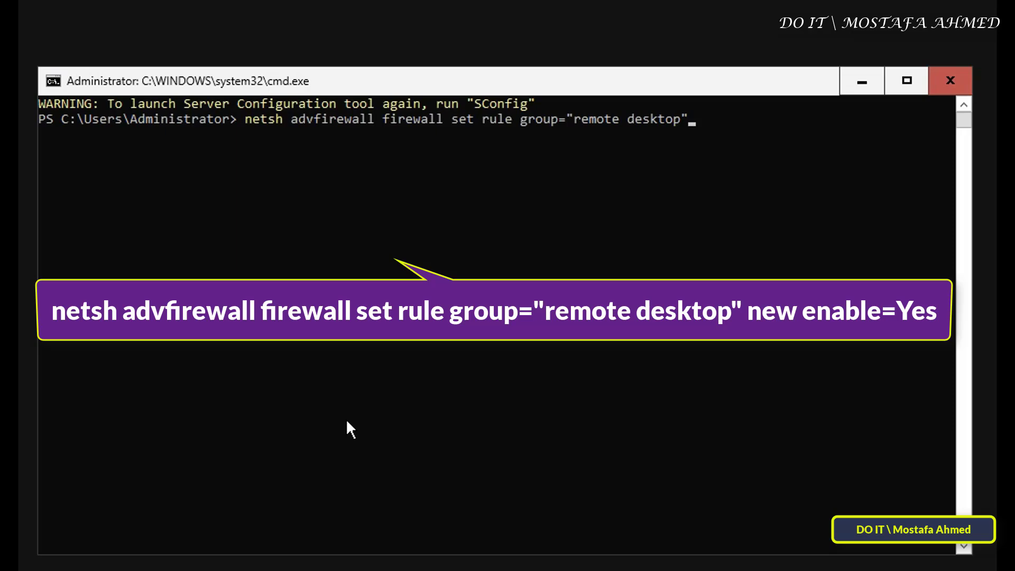
text( new enable=yes)
key(Return)
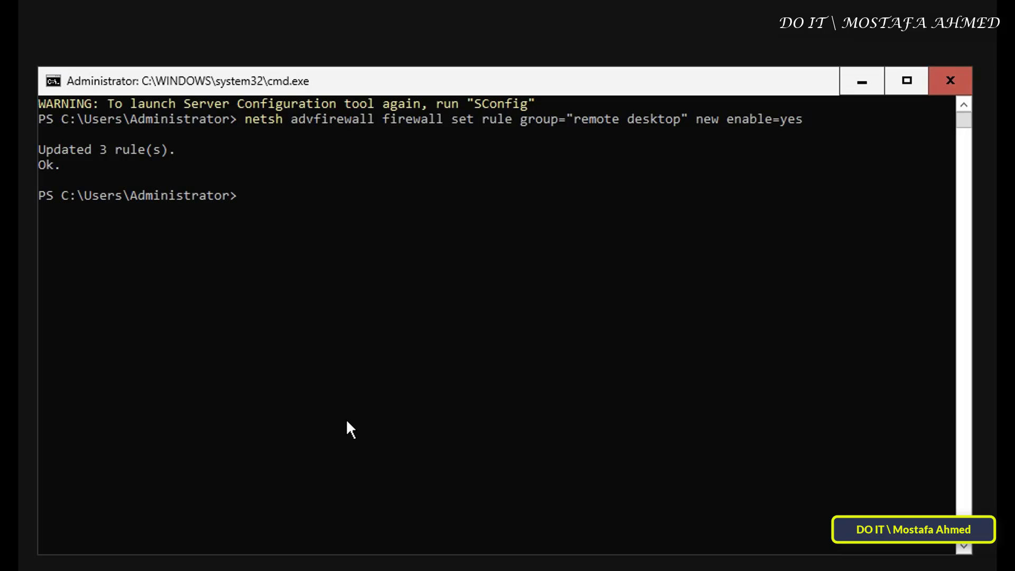
- Run cscript Scregedit.wsf /ar 0 to allow Remote Desktop connections in the registry
text(c)
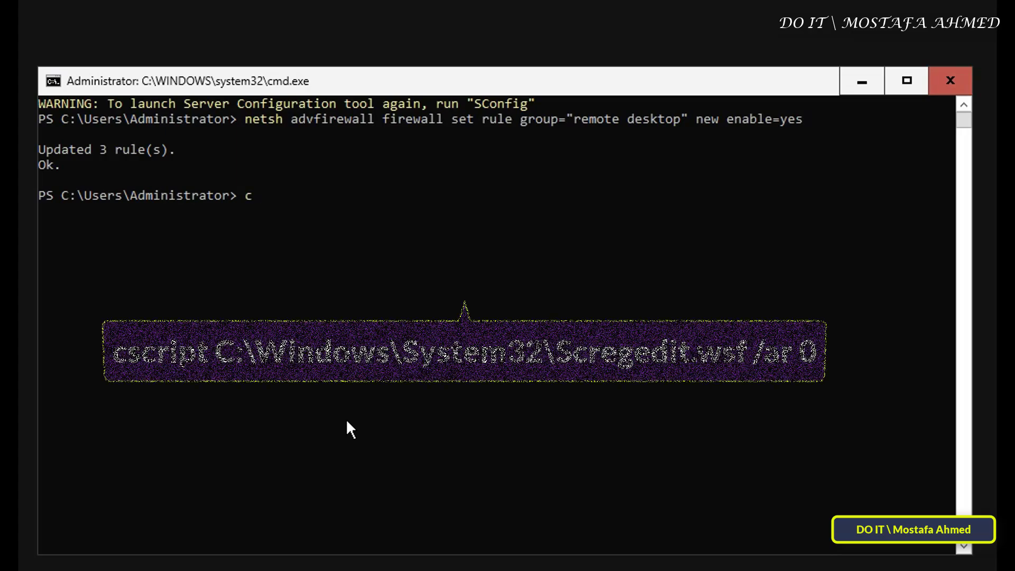
text(sc)
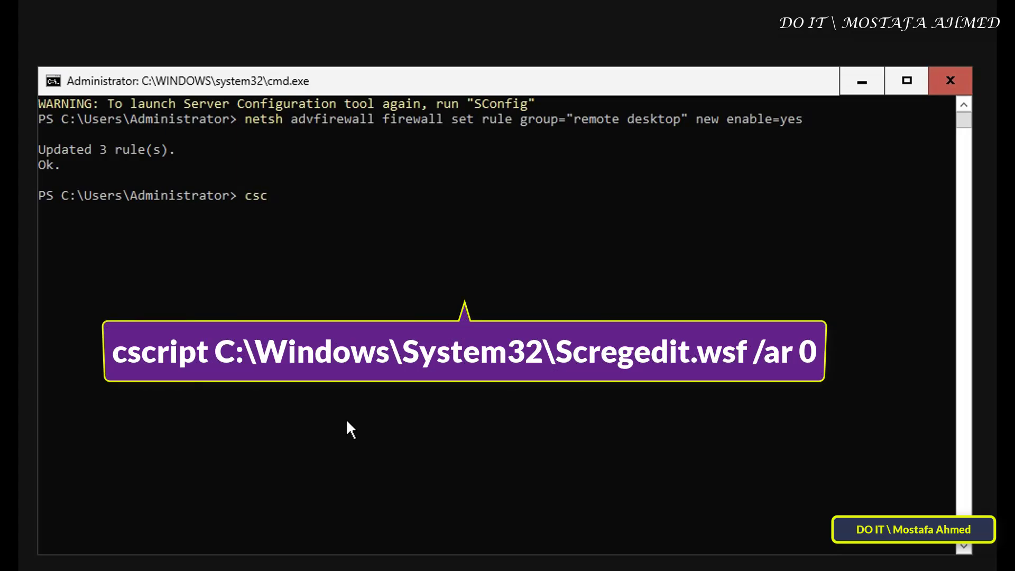
text(ript c:\Wind)
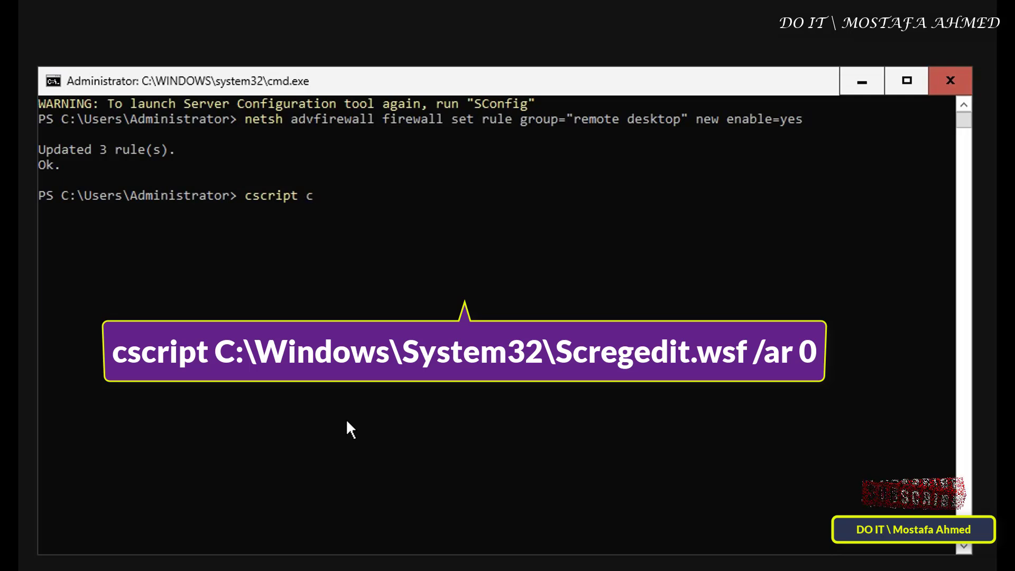
text(ows)
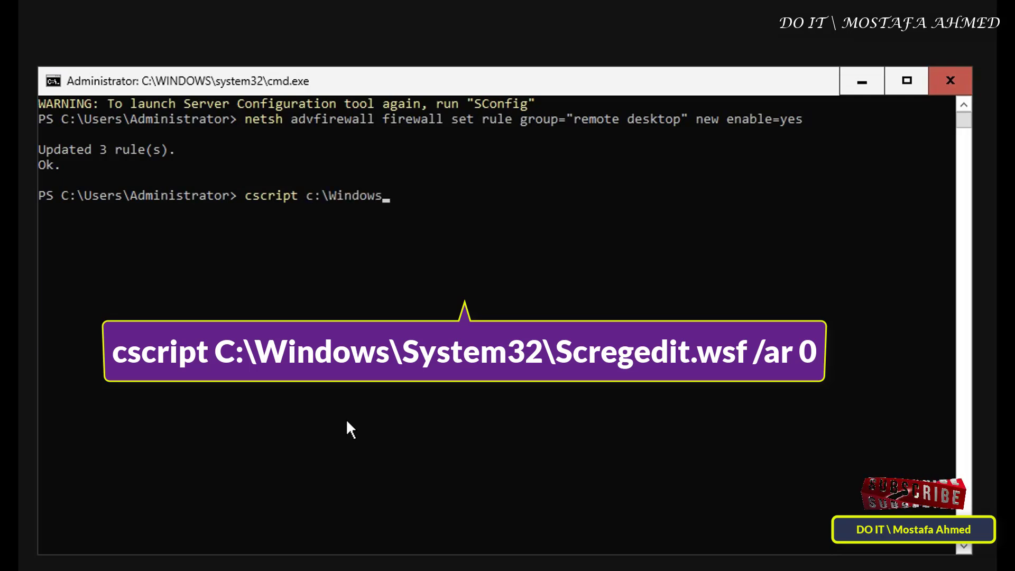
text(\System)
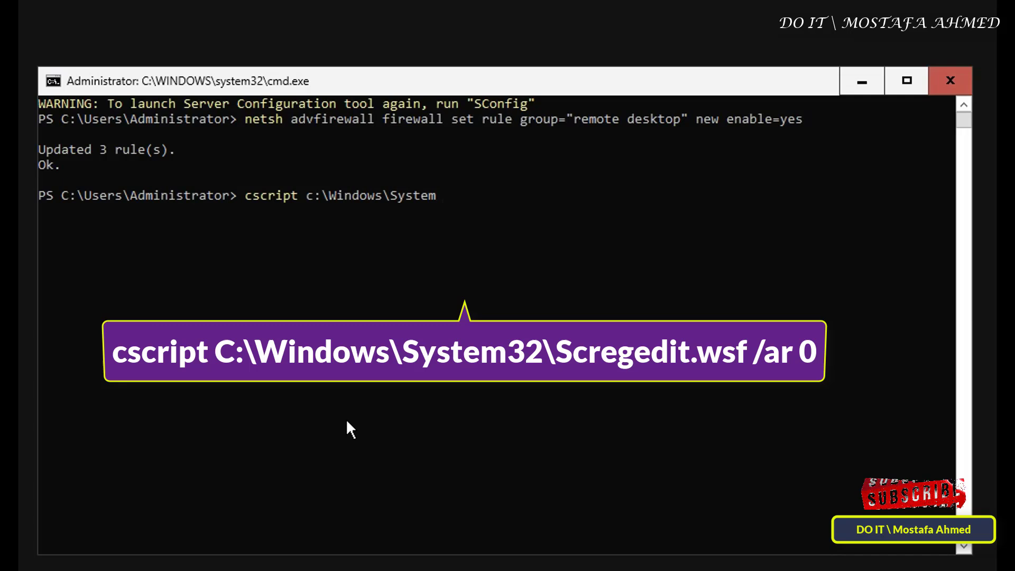
text(32\Sc)
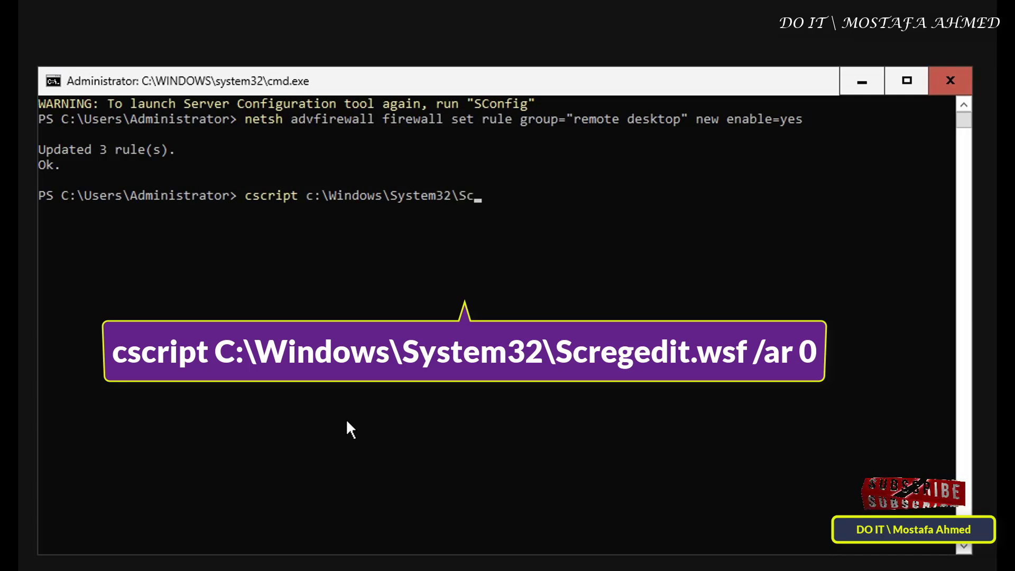
text(reg)
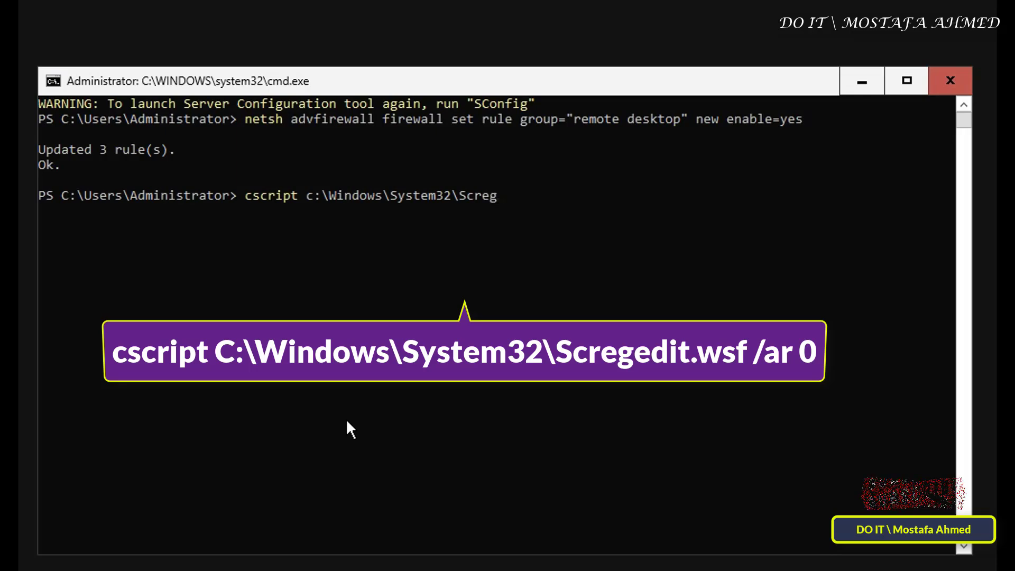
text(edit.wsf /ar)
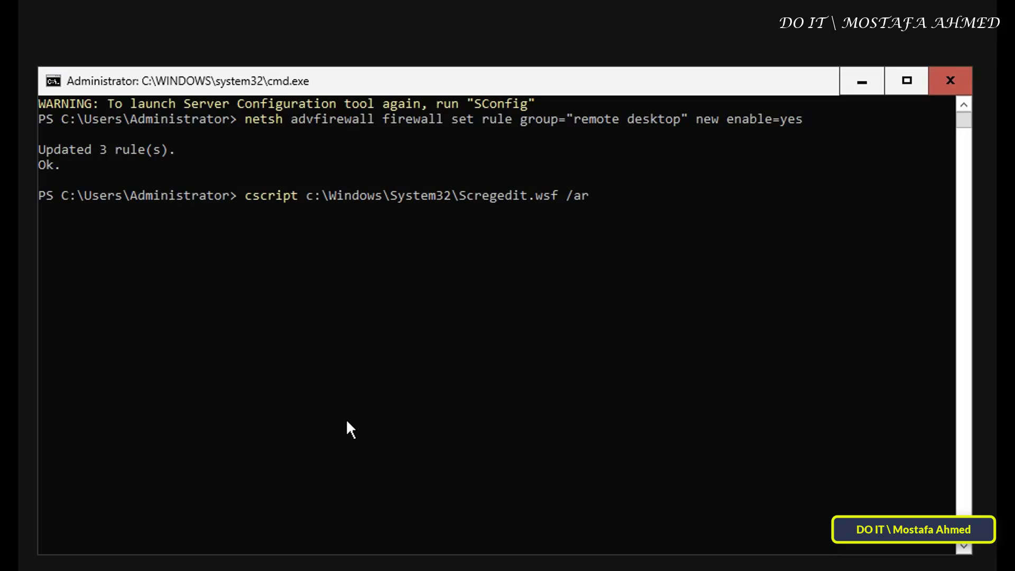
text(0)
key(Return)
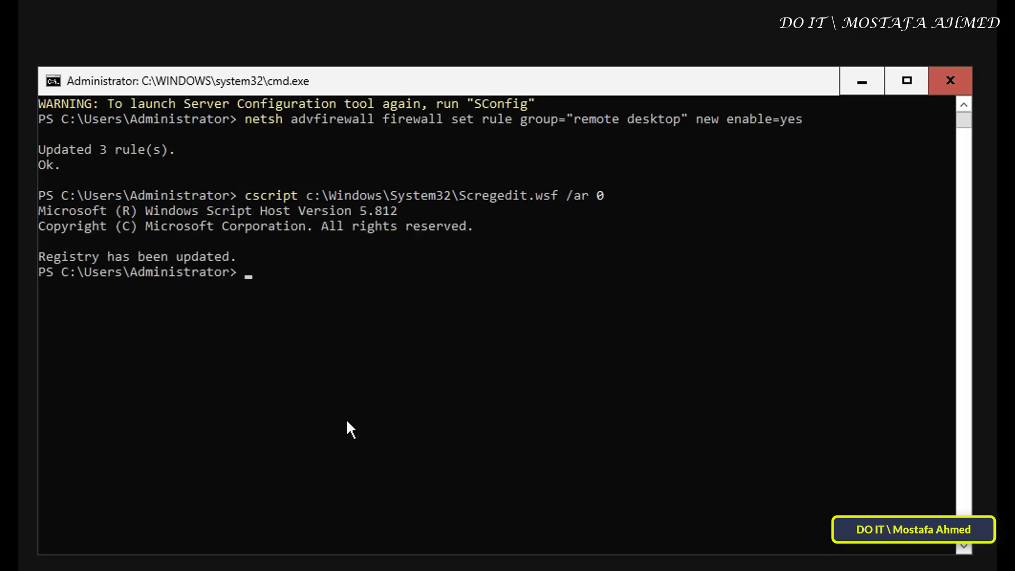
- Exit PowerShell back to SConfig, where Remote desktop shows as Enabled
text(exit)
key(Return)
drag(100, 302, 603, 308)
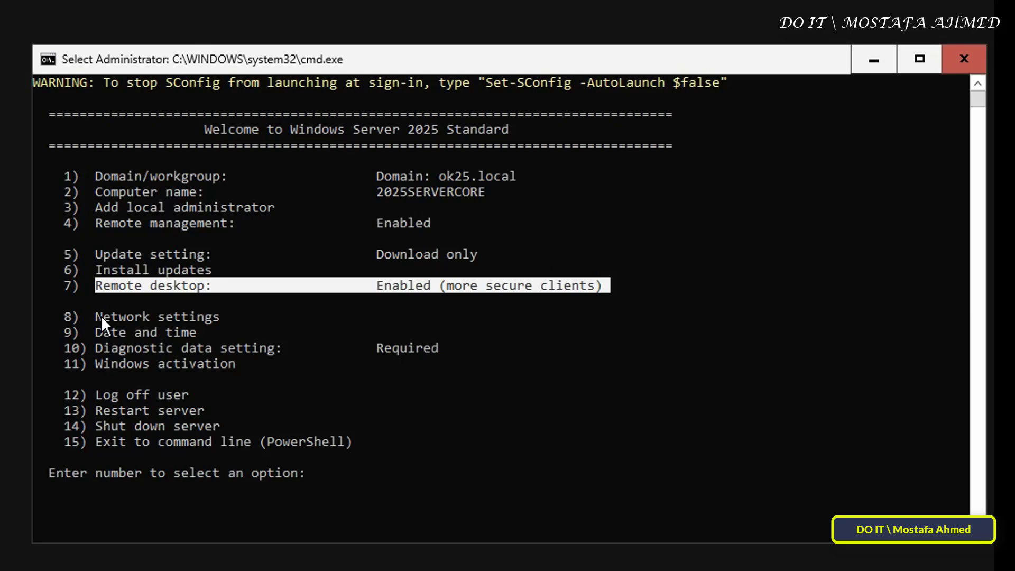
- Open Network settings (8), note the server IP 10.0.0.51, then exit that screen
drag(100, 316, 202, 317)
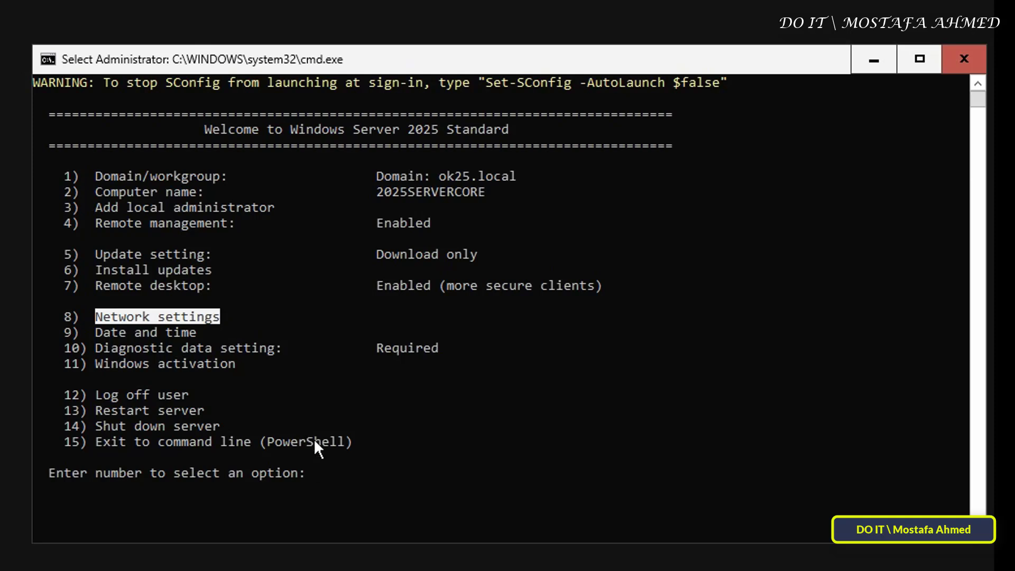
click(352, 483)
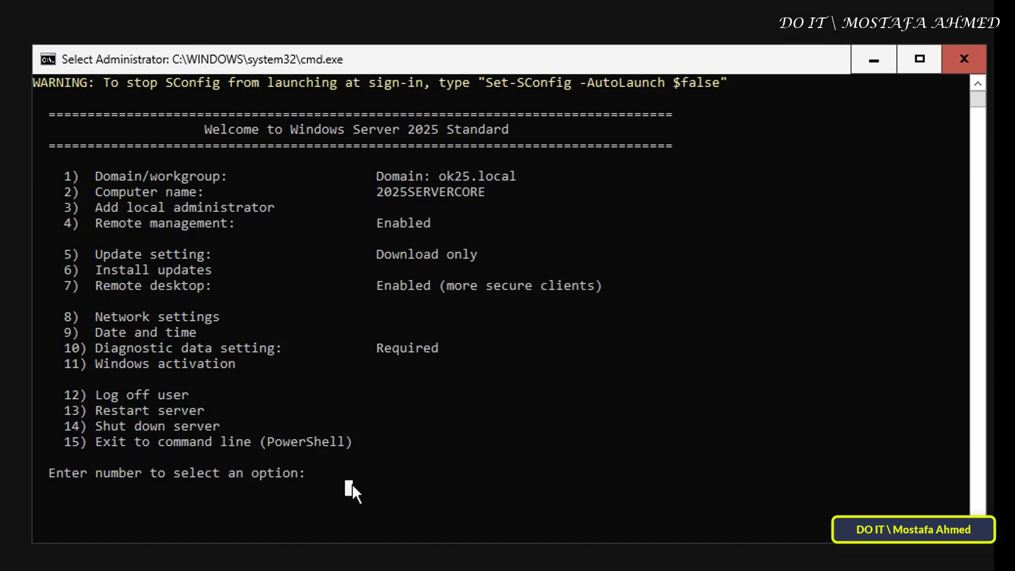
text(8)
key(Return)
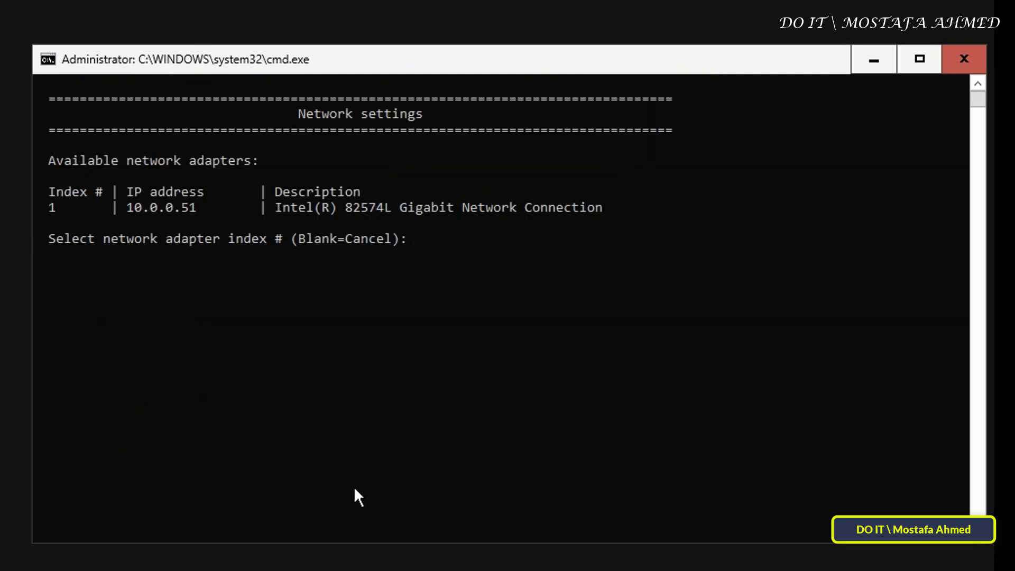
click(125, 210)
drag(125, 209, 192, 210)
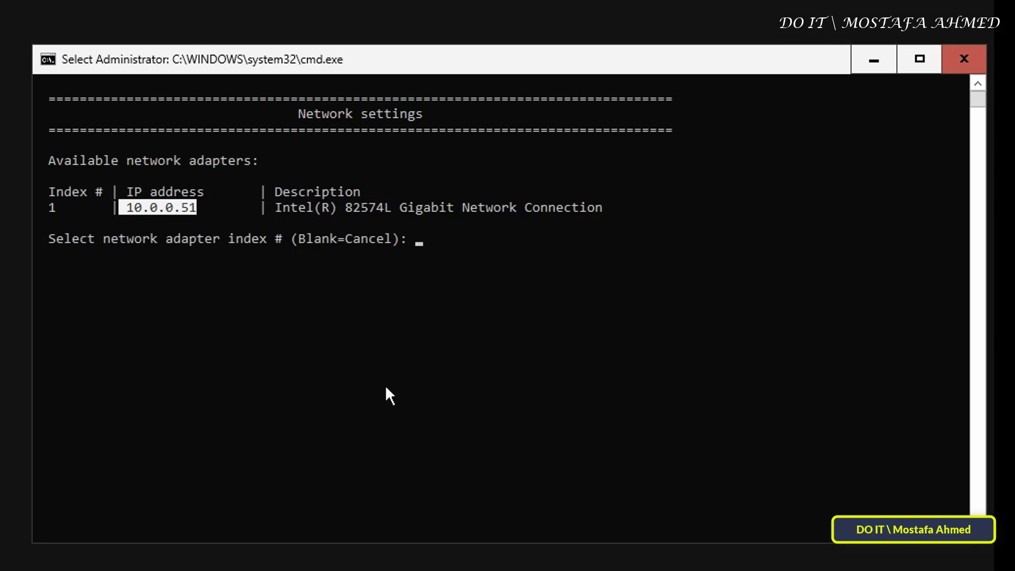
text(ex)
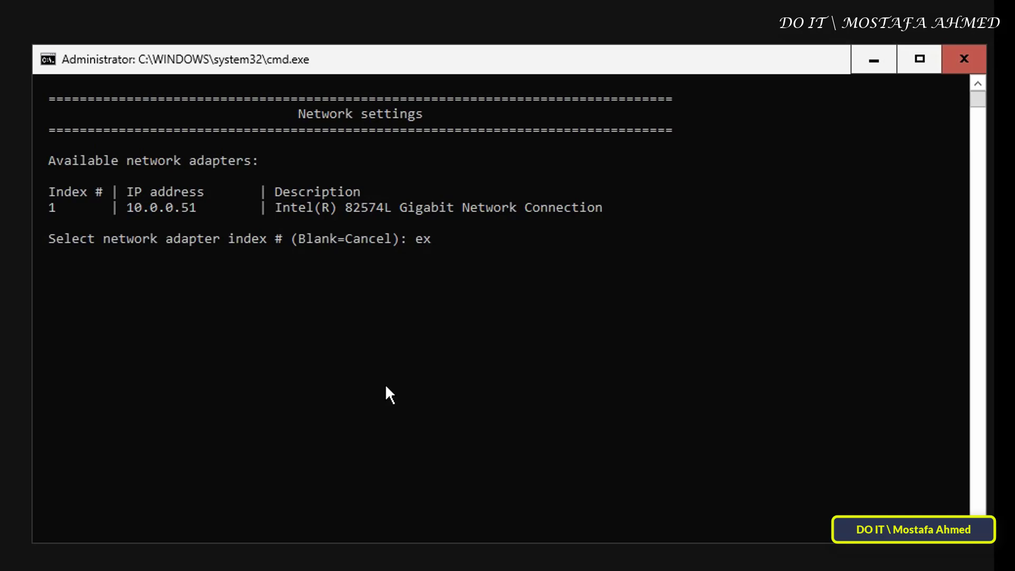
text(it)
key(Return)
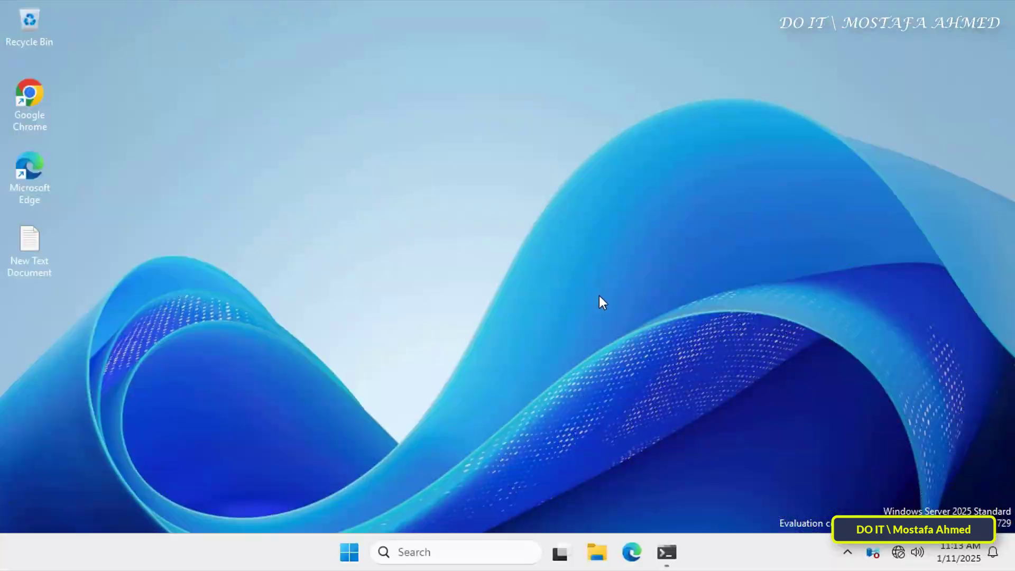
- Launch mstsc from the Run box and connect to 10.0.0.51
key(super+r)
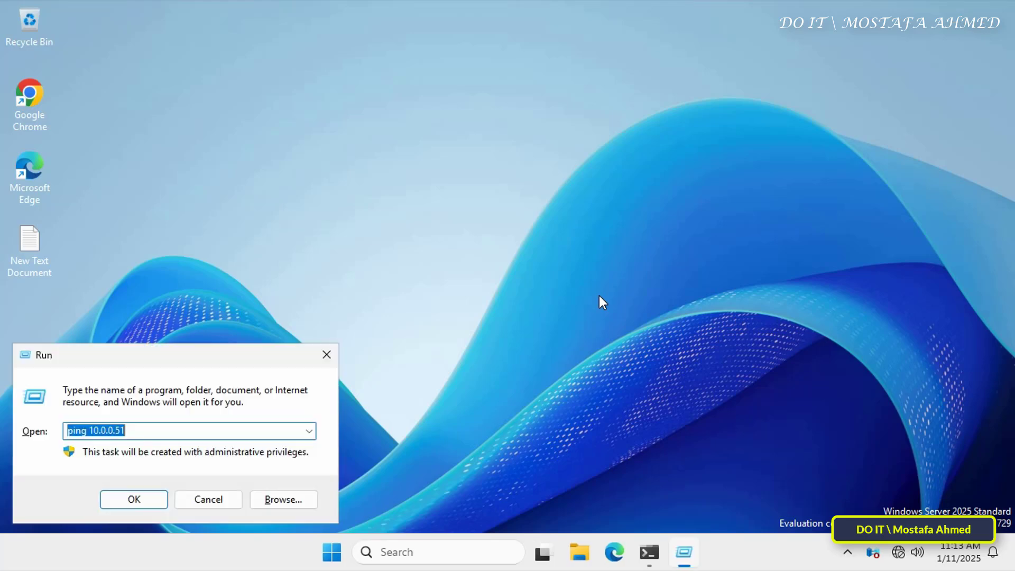
text(ms)
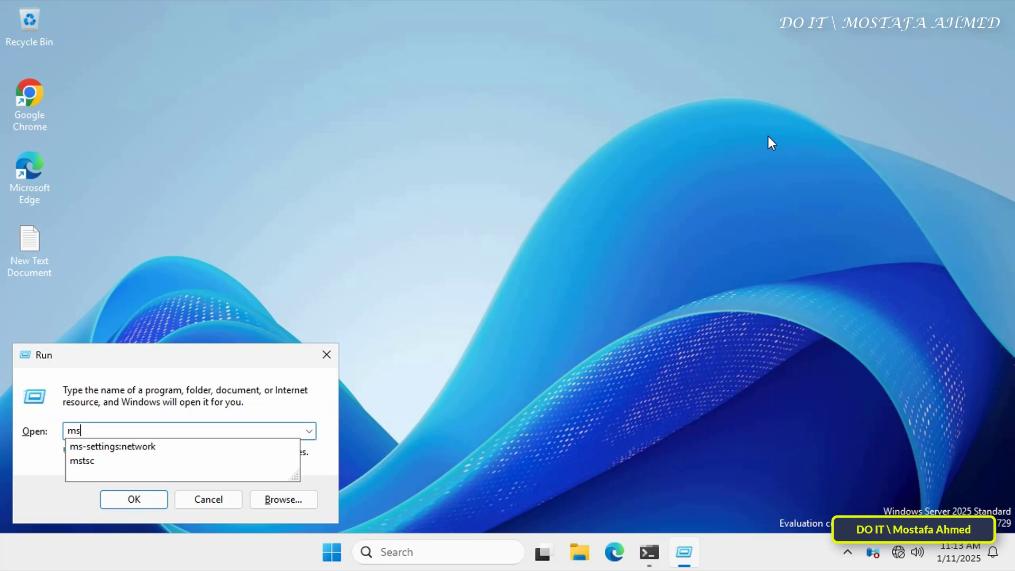
text(tsc)
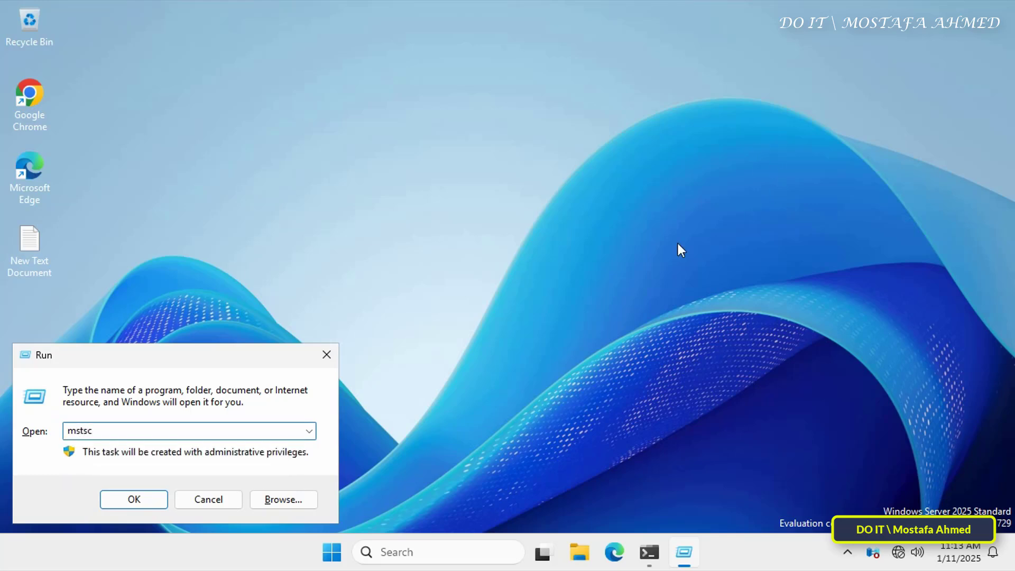
click(113, 505)
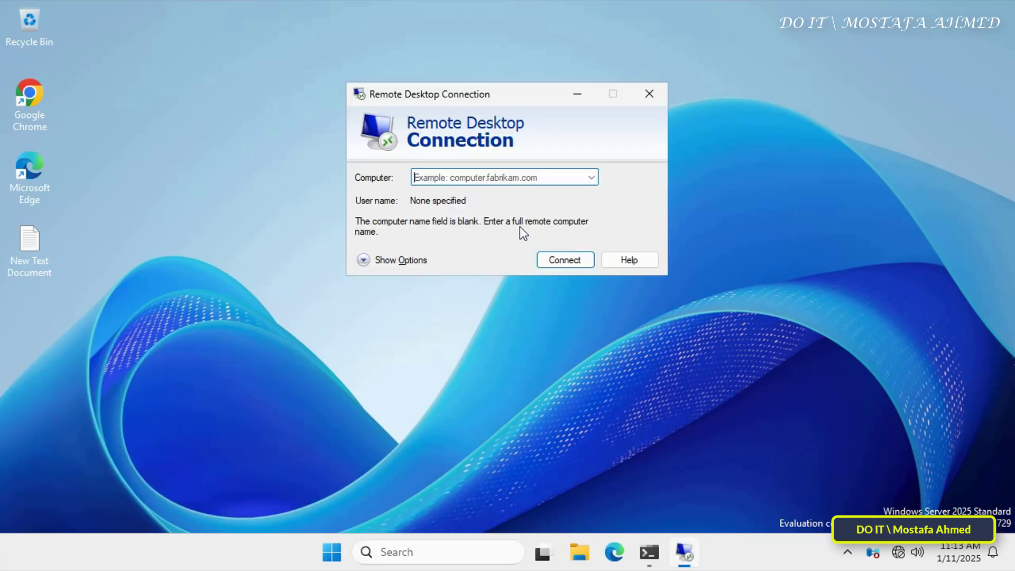
text(10.0.0.51)
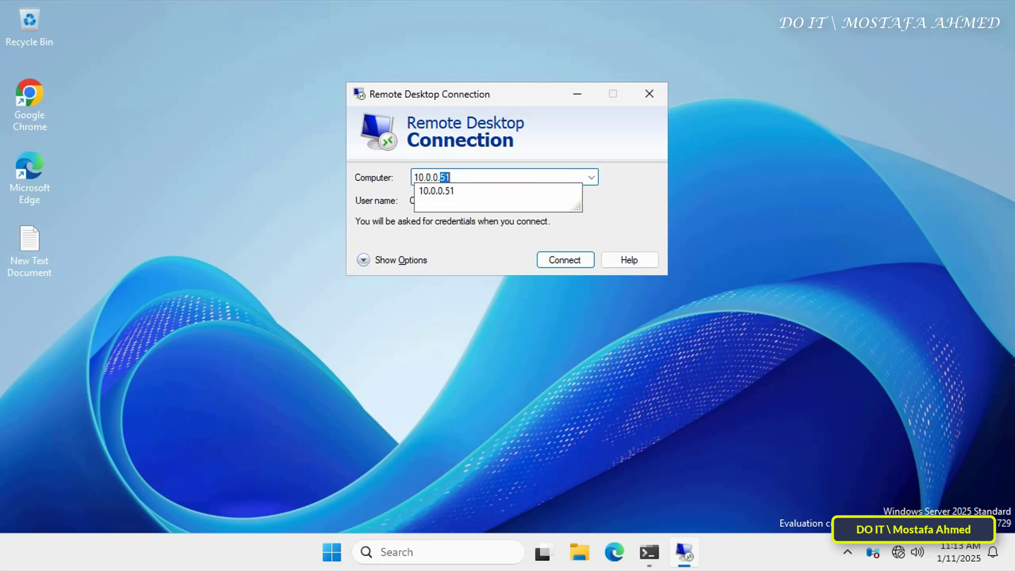
click(574, 262)
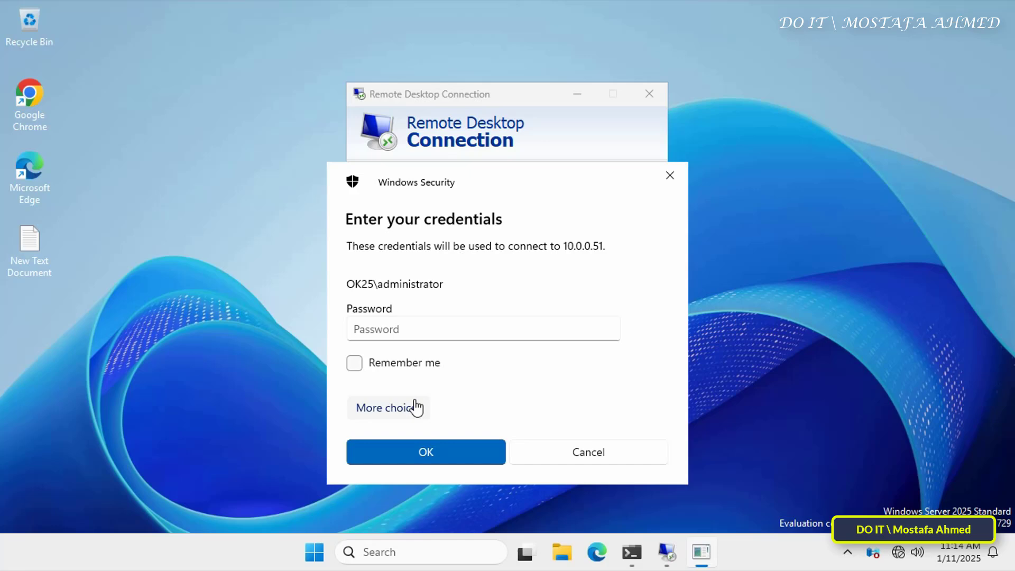
- Sign in with a different account as administrator using its password
click(416, 408)
click(419, 449)
text(administrator)
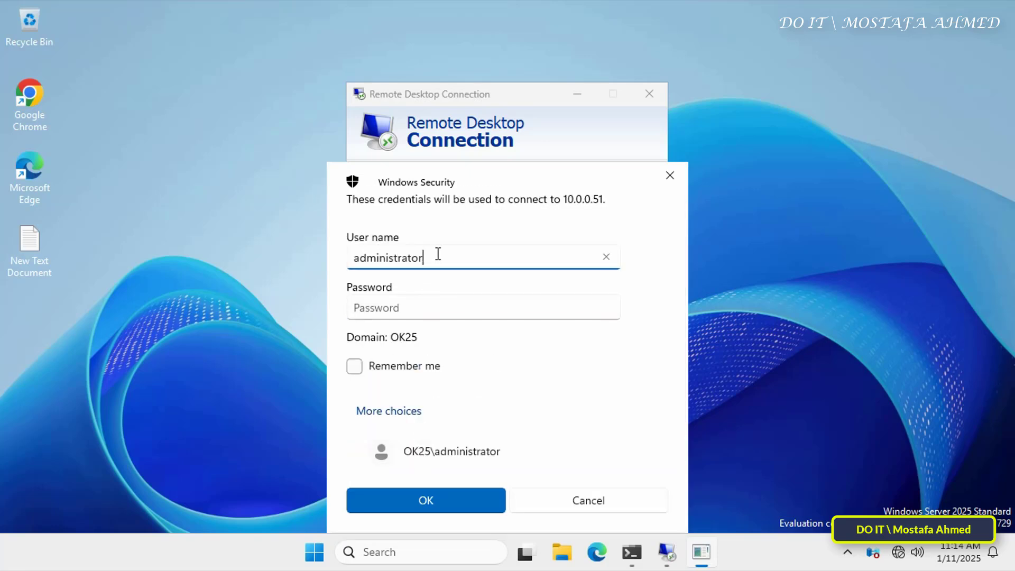
key(Tab)
text(****************)
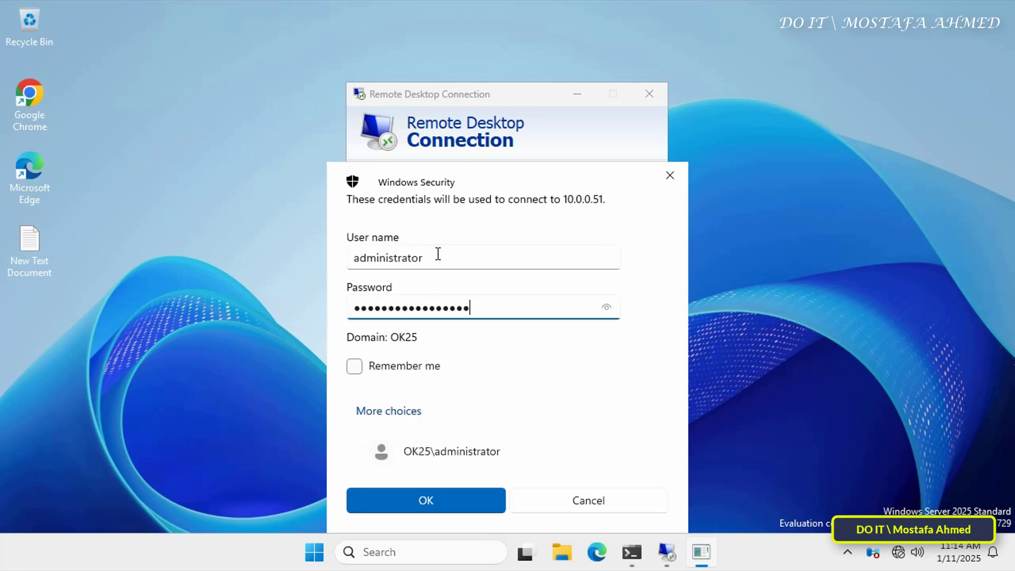
text(****)
click(477, 501)
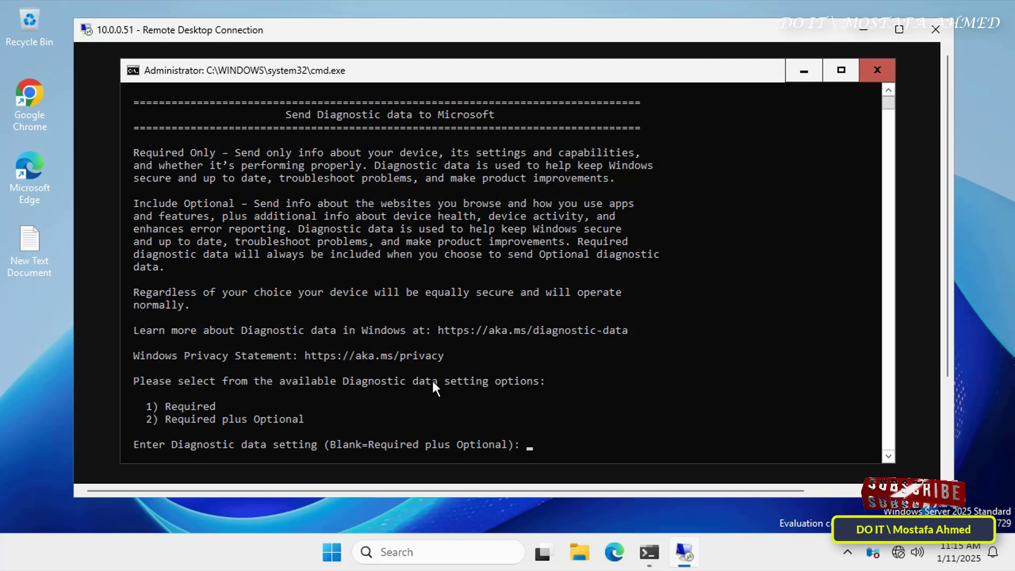
- Answer 2 at the diagnostic data prompt and return to SConfig's main menu
text(2)
key(Return)
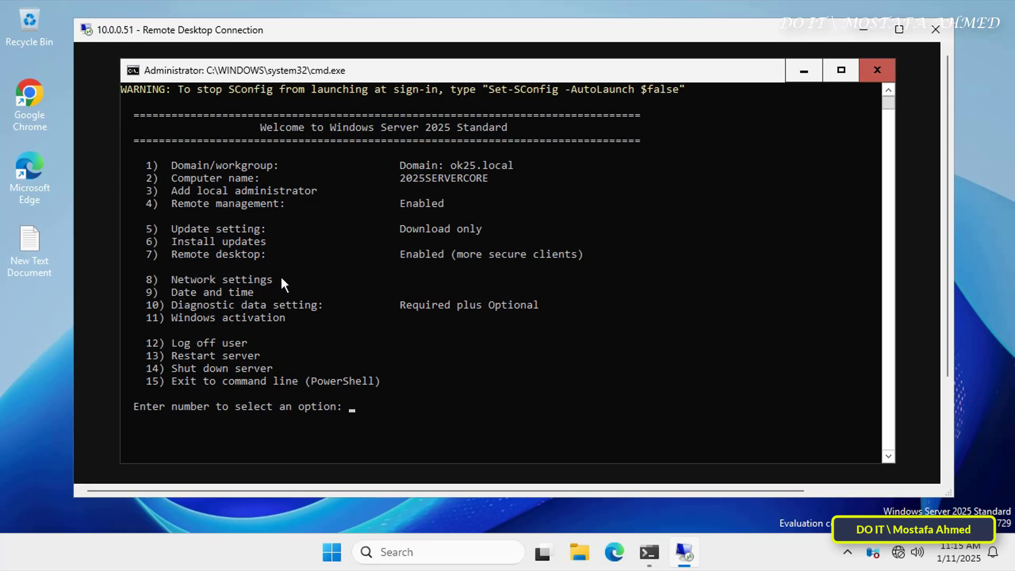
click(428, 420)
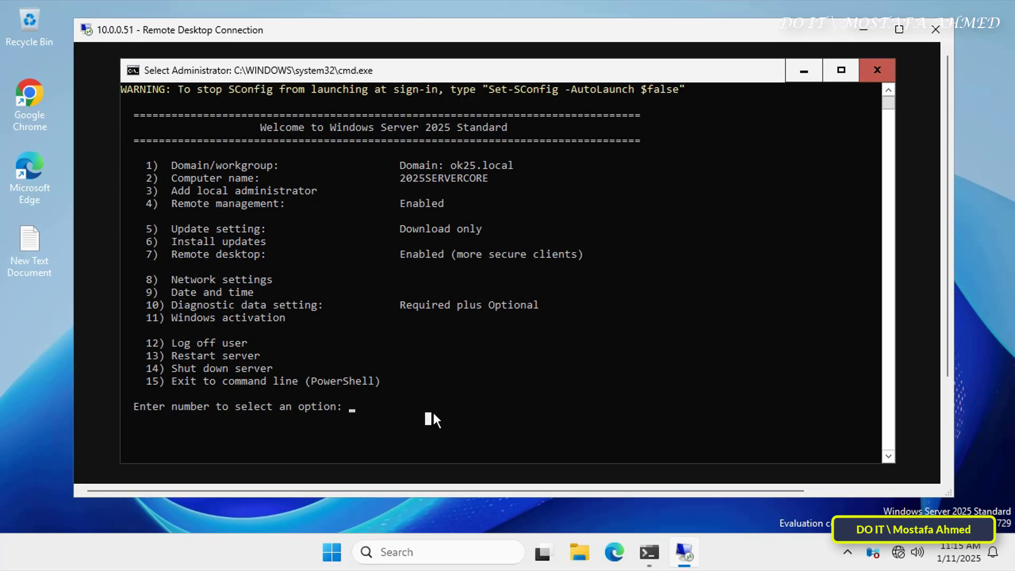